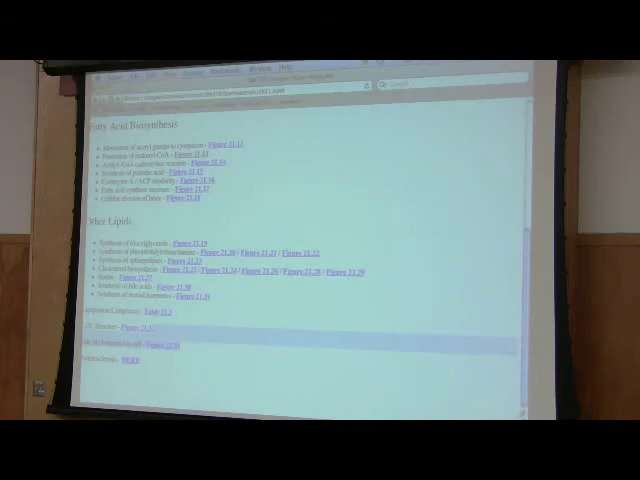
pyautogui.scroll(2, 300, 250)
pyautogui.scroll(2, 300, 250)
pyautogui.scroll(2, 300, 250)
pyautogui.scroll(2, 300, 250)
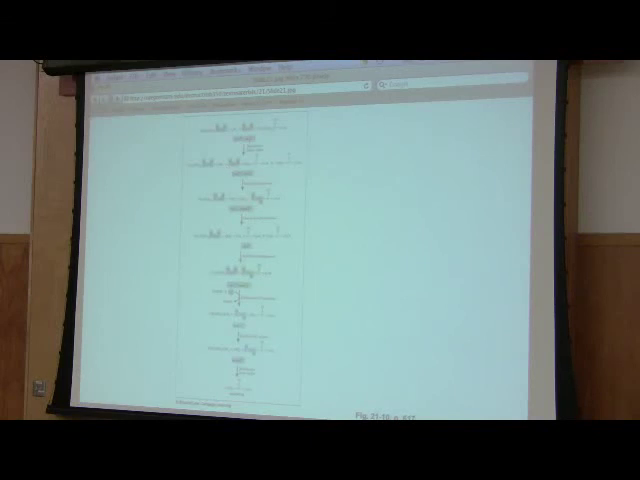
# Step: Display the Figure 21.12 mitochondrion diagram from the figure list, then return to the list
pyautogui.hotkey('alt', 'Left')
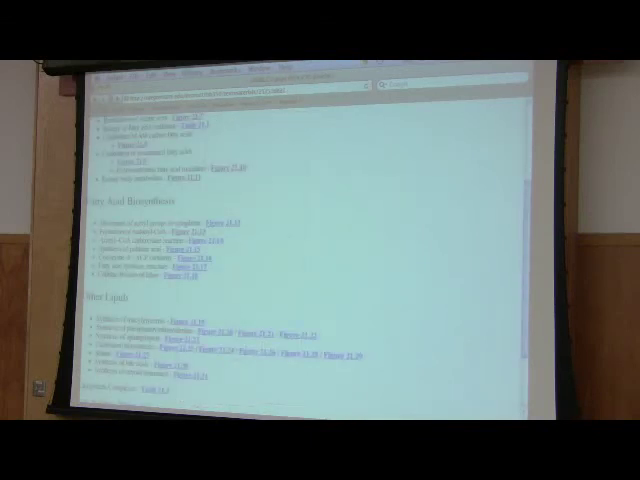
pyautogui.click(220, 222)
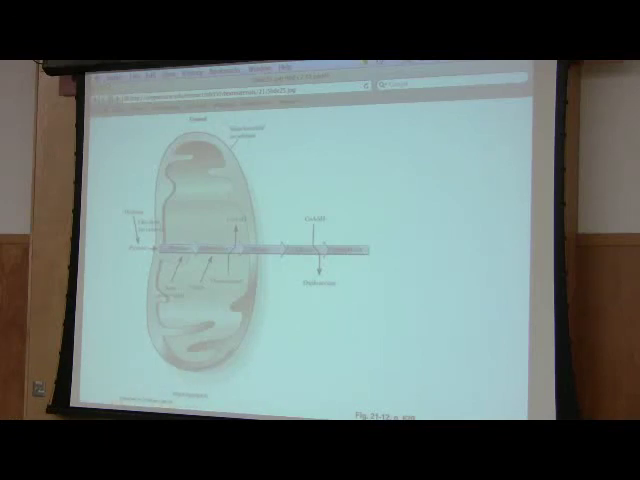
pyautogui.hotkey('alt', 'Left')
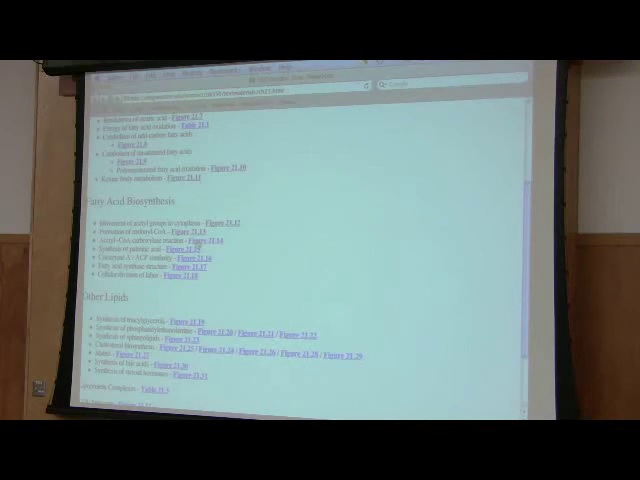
# Step: Open the Figure 21.14 acetyl-CoA carboxylase reaction figure under Fatty Acid Biosynthesis
pyautogui.click(196, 242)
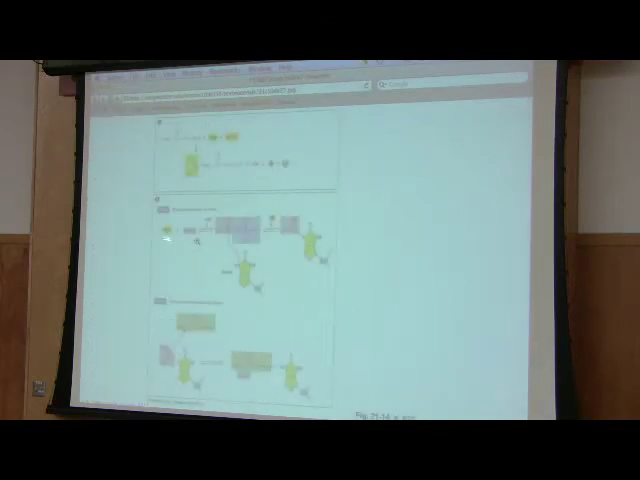